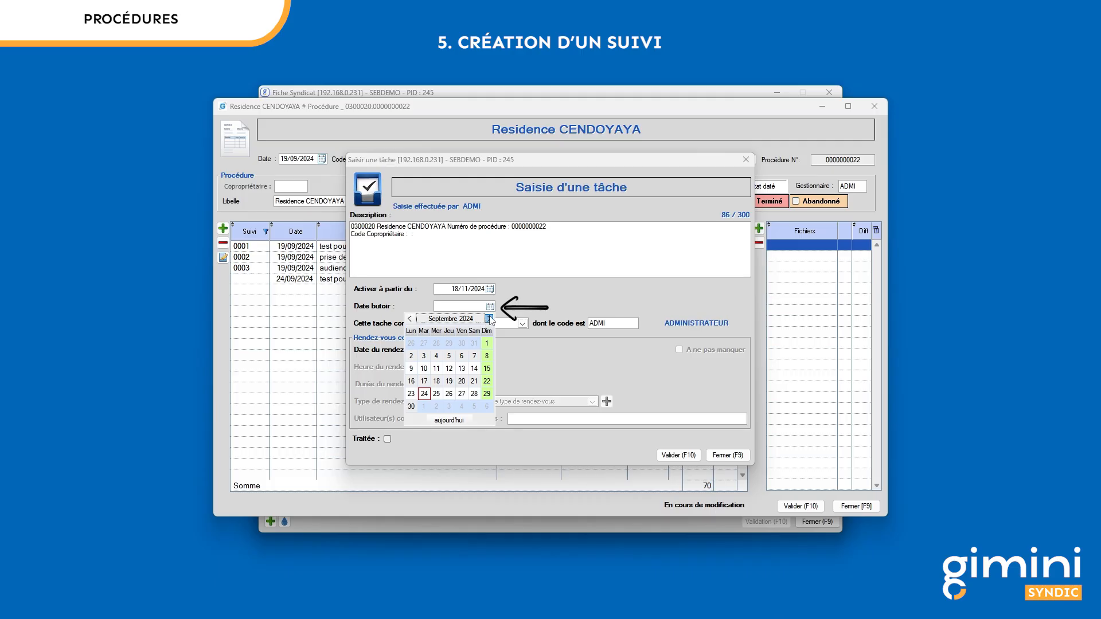
Step: Set the task's deadline and appointment date to 12/11/2024, and close the task entry without validating it
left_click(488, 319)
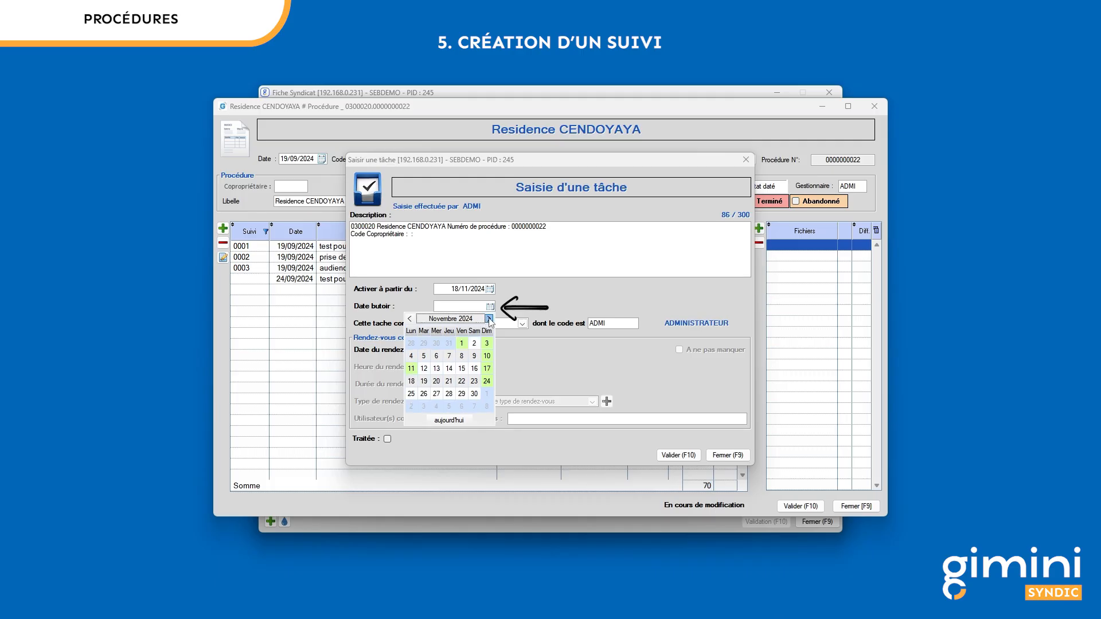
left_click(423, 368)
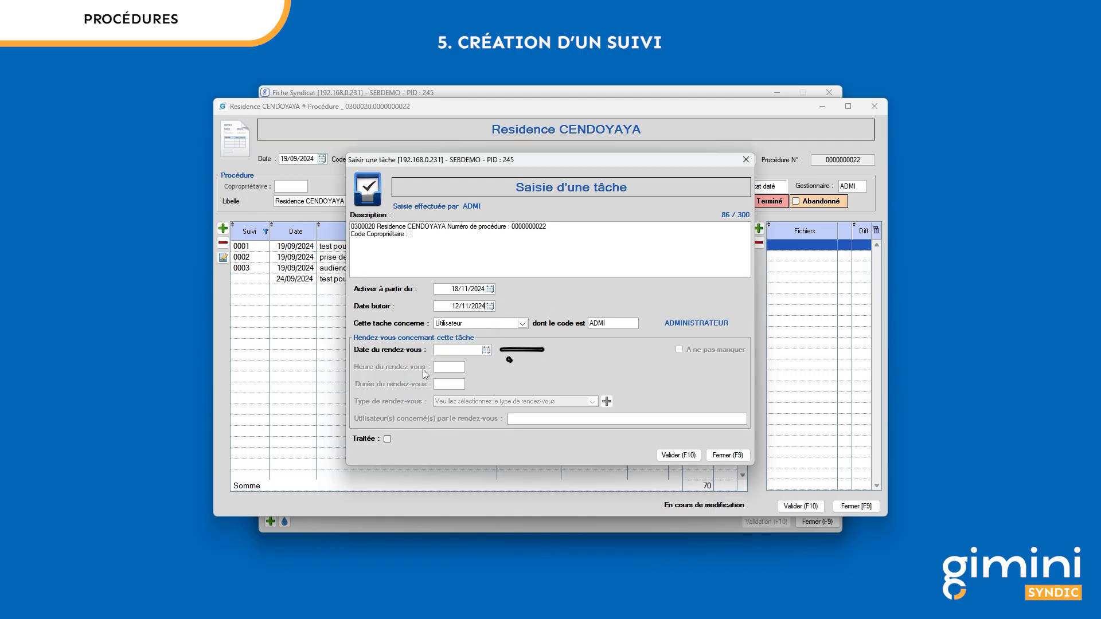
left_click(487, 350)
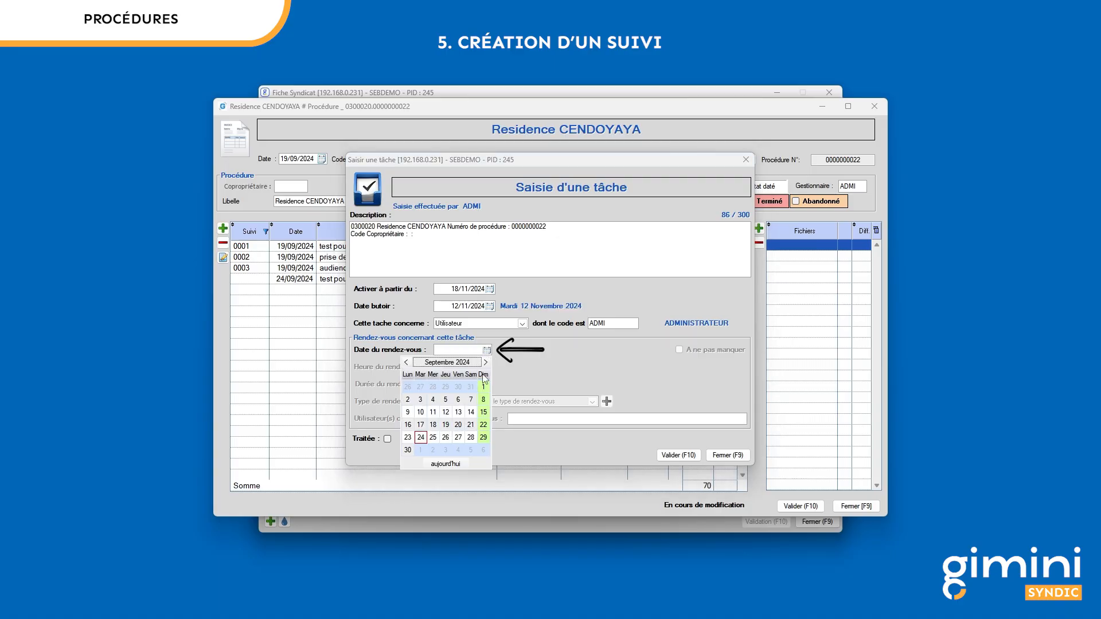
left_click(485, 362)
left_click(485, 362)
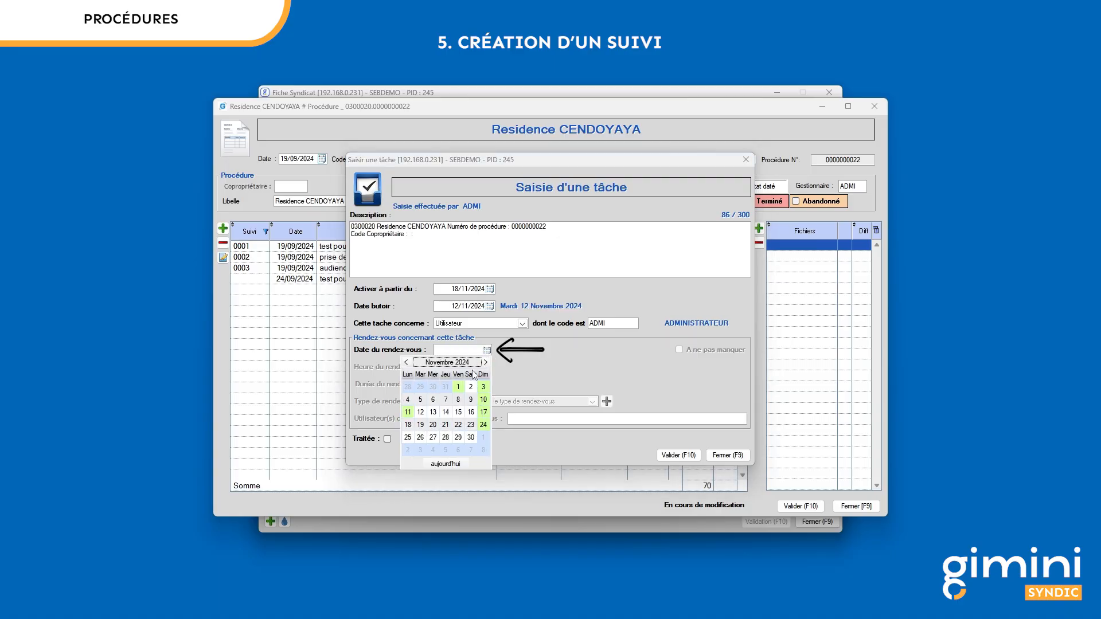
left_click(422, 412)
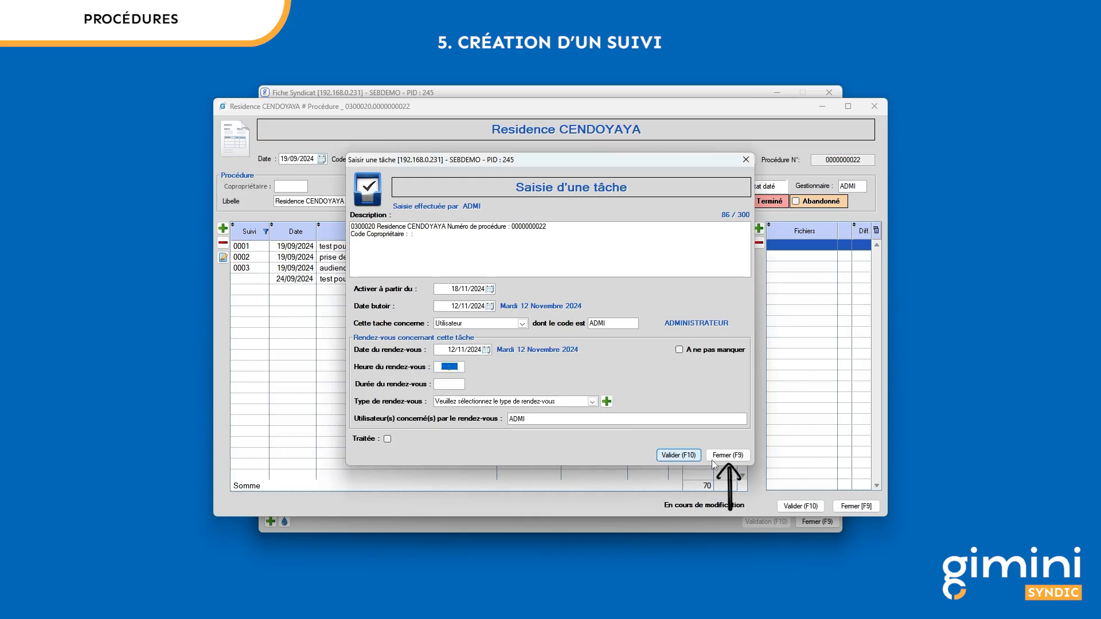
left_click(726, 456)
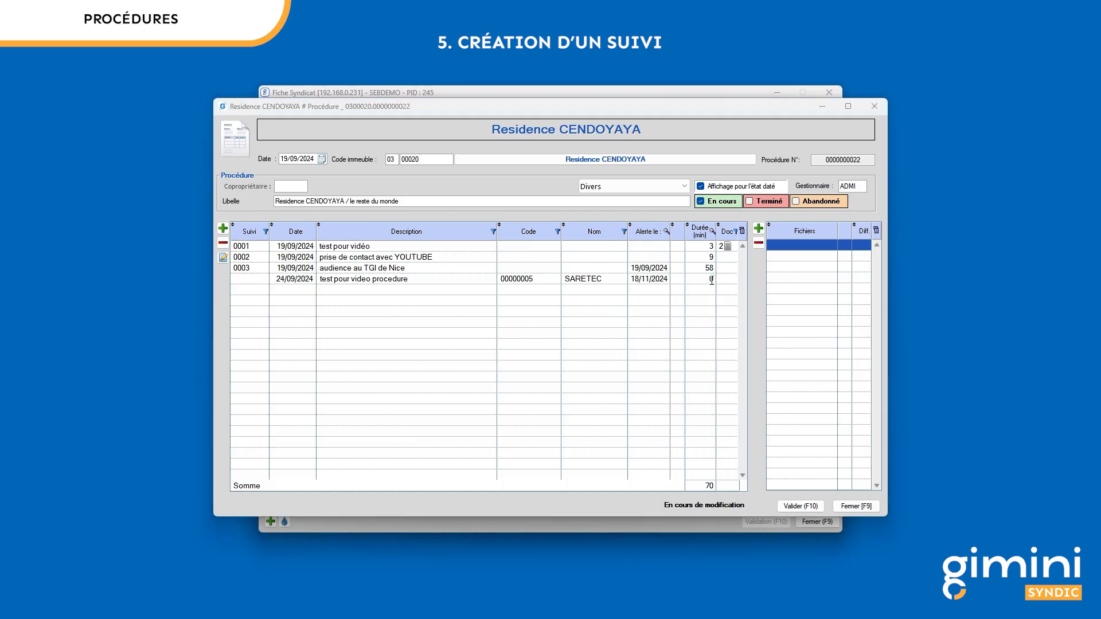
Step: Set the duration of the "test pour video procedure" follow-up to 15 minutes and attach the PDF 0300001rapport_activite_au_20231231
left_click(712, 281)
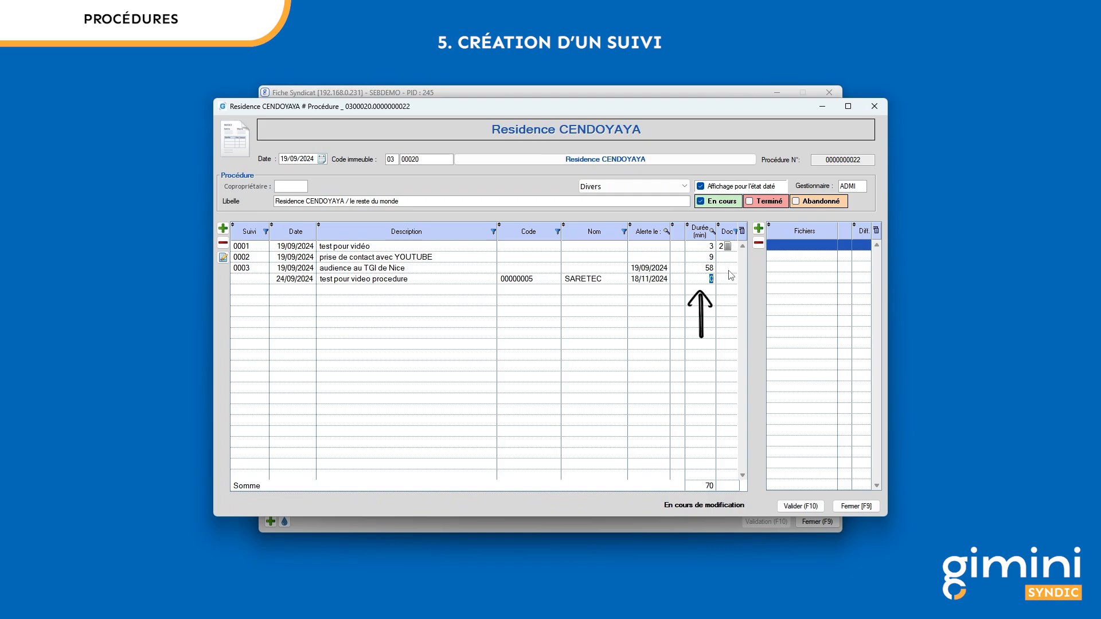
type("15")
left_click(759, 229)
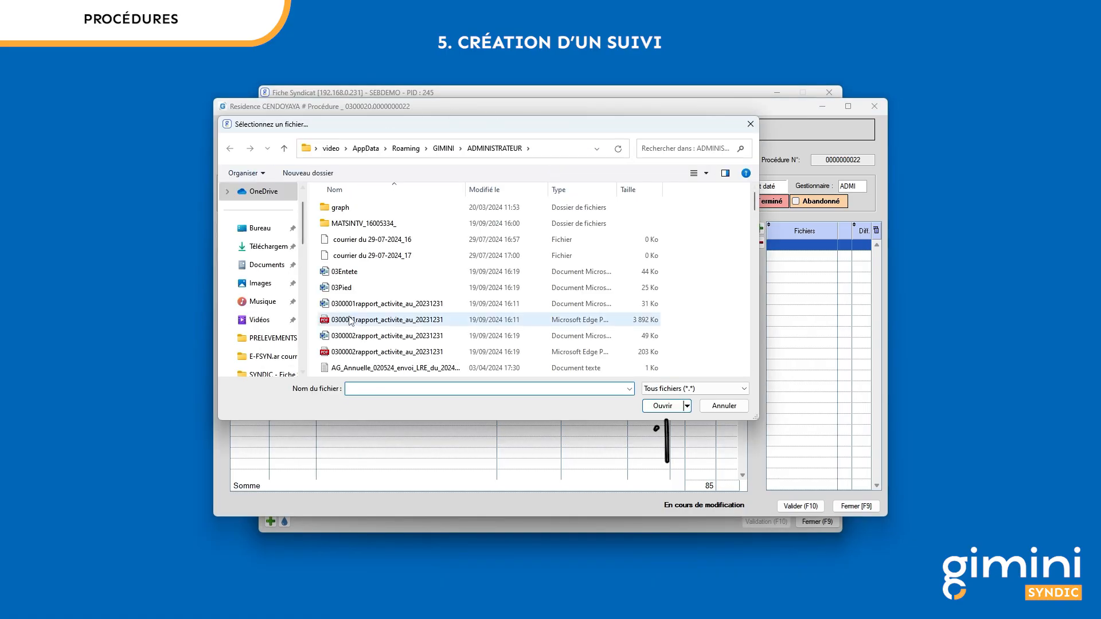
left_click(351, 320)
left_click(662, 406)
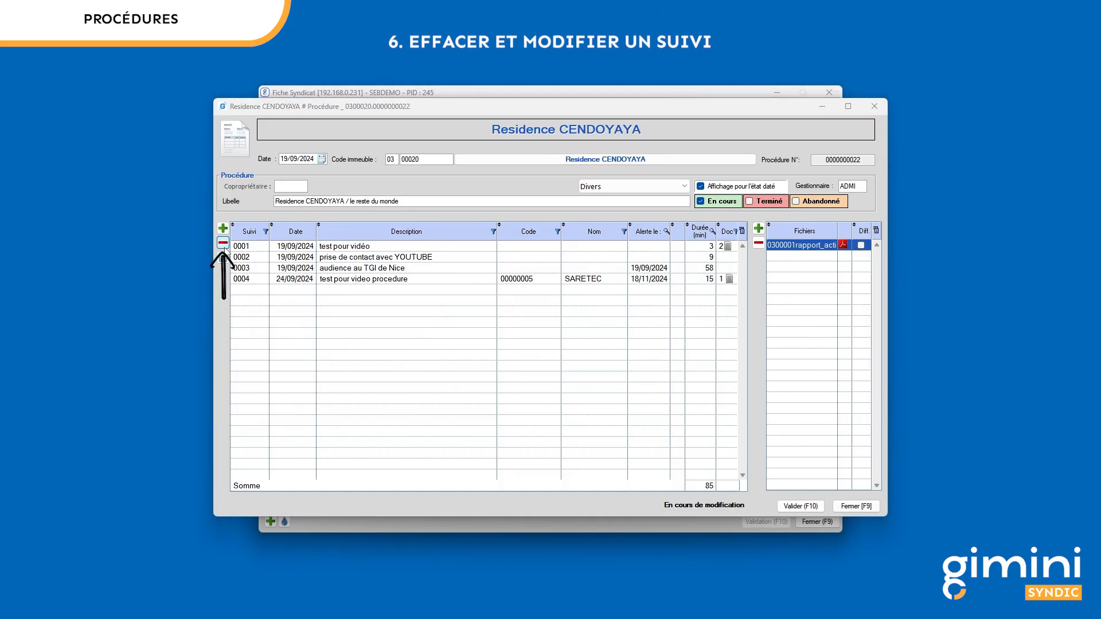
Step: Change the description of follow-up 0002 to "prise de contact avec YOU" and validate the procedure
left_click(264, 260)
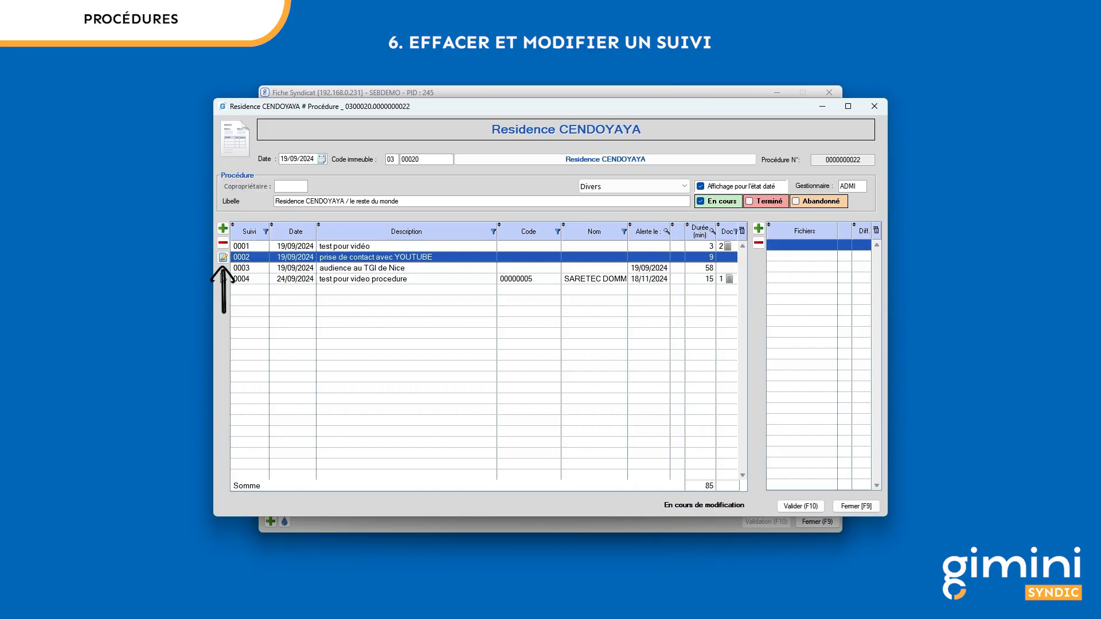
left_click(223, 258)
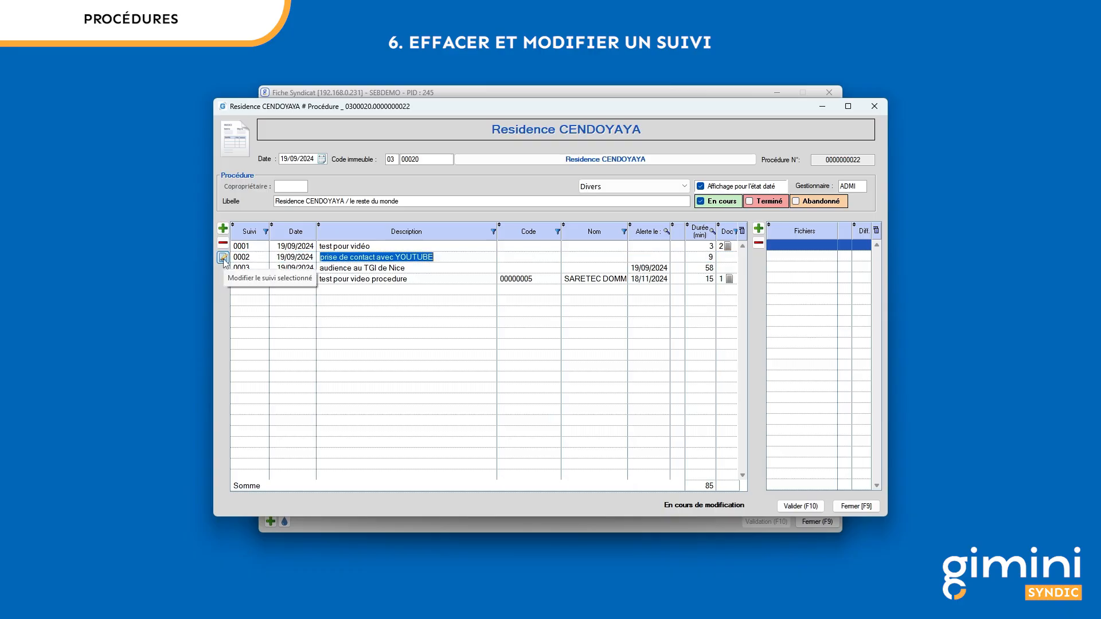
left_click(434, 256)
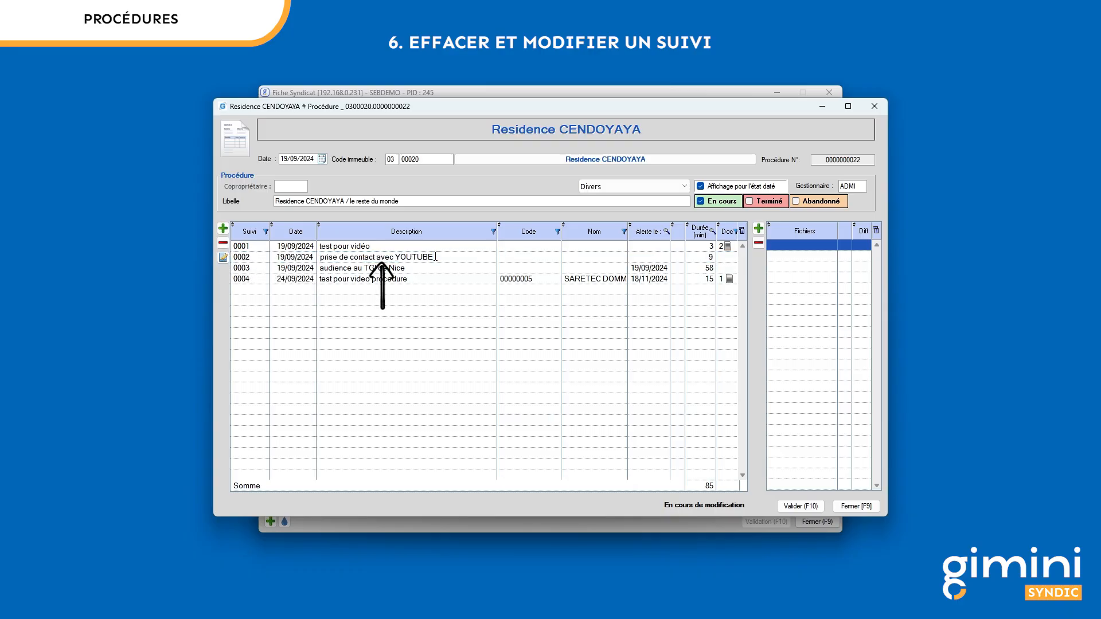
key("BackSpace")
key("BackSpace")
key("BackSpace")
key("BackSpace")
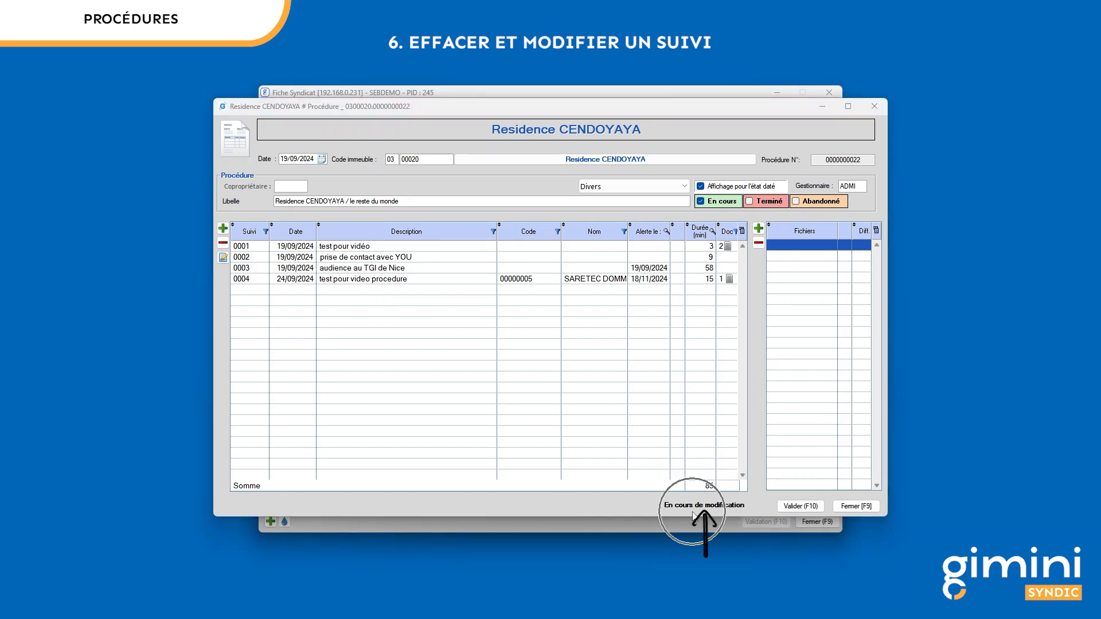
left_click(808, 506)
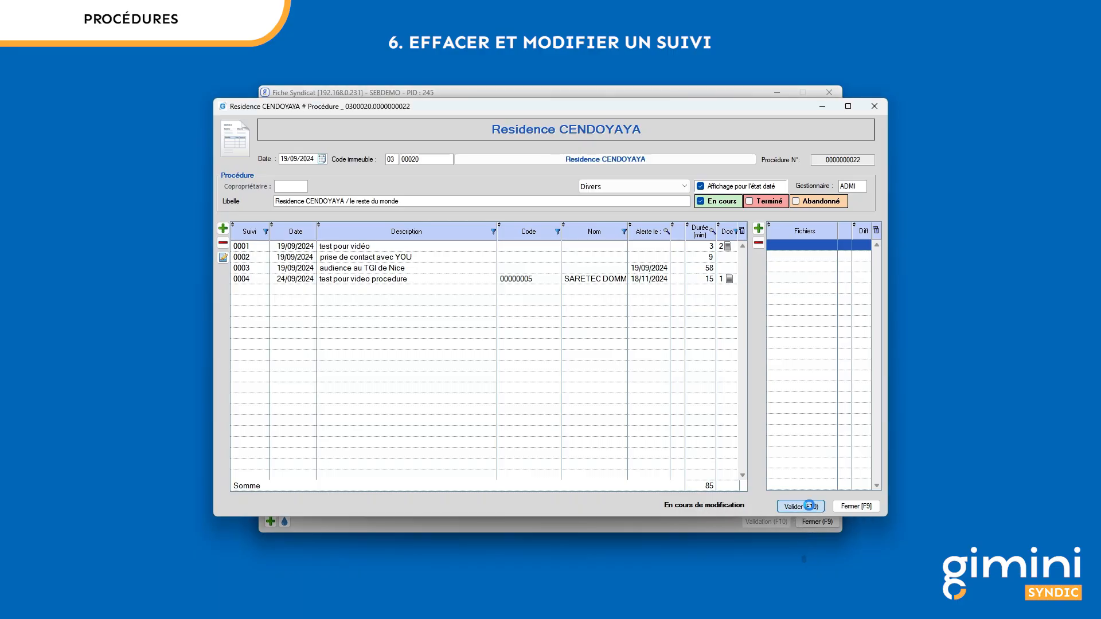
Step: View the files attached to follow-ups 0001 and 0004
left_click(465, 247)
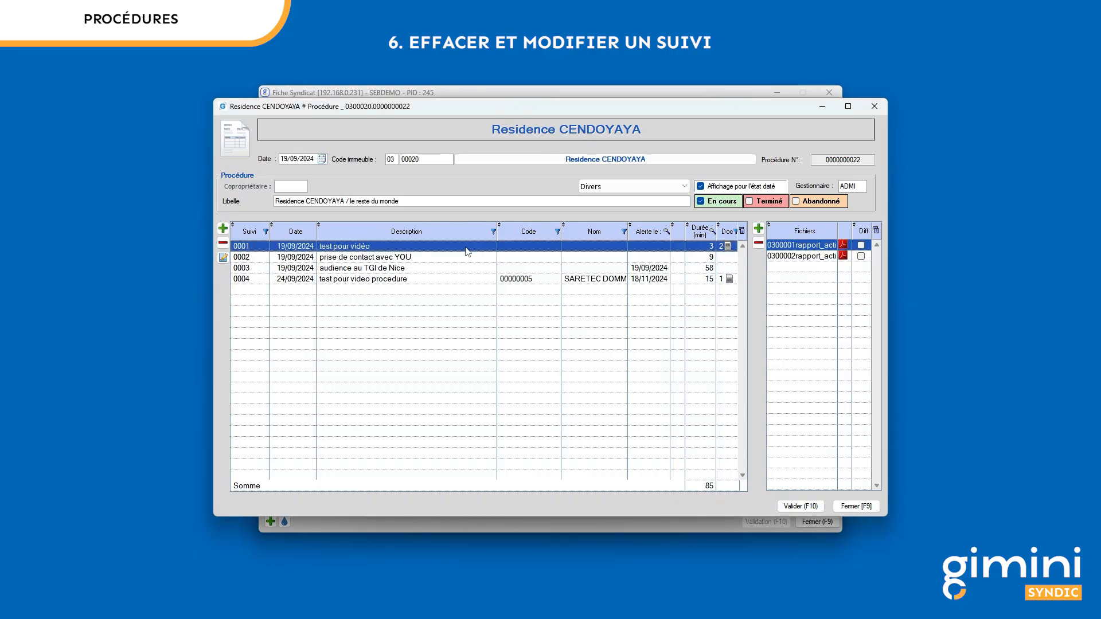
left_click(471, 281)
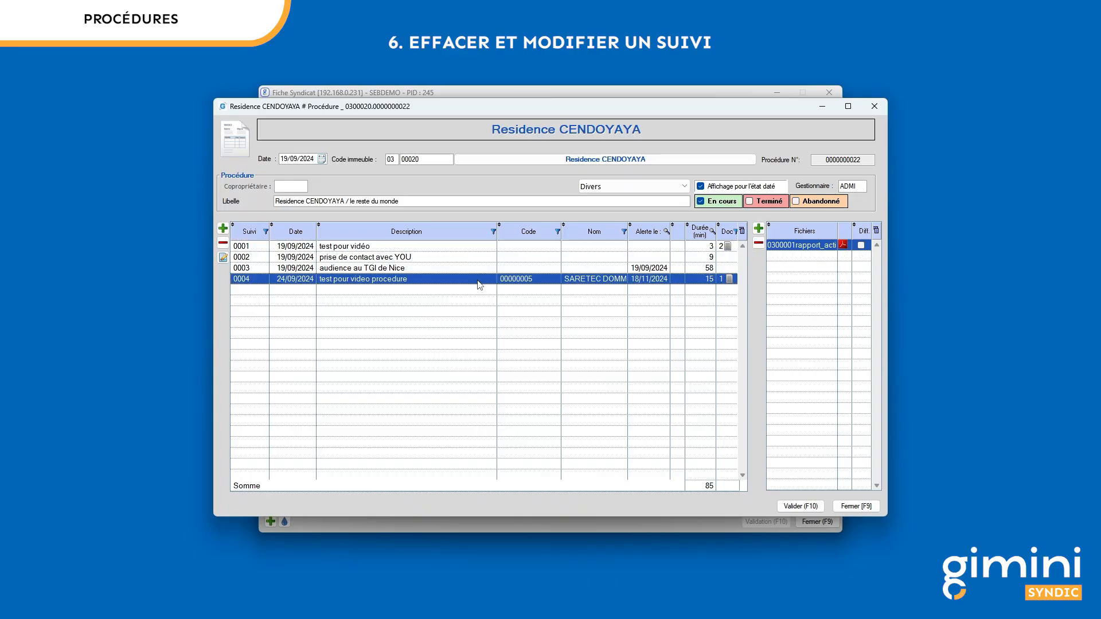
left_click(484, 246)
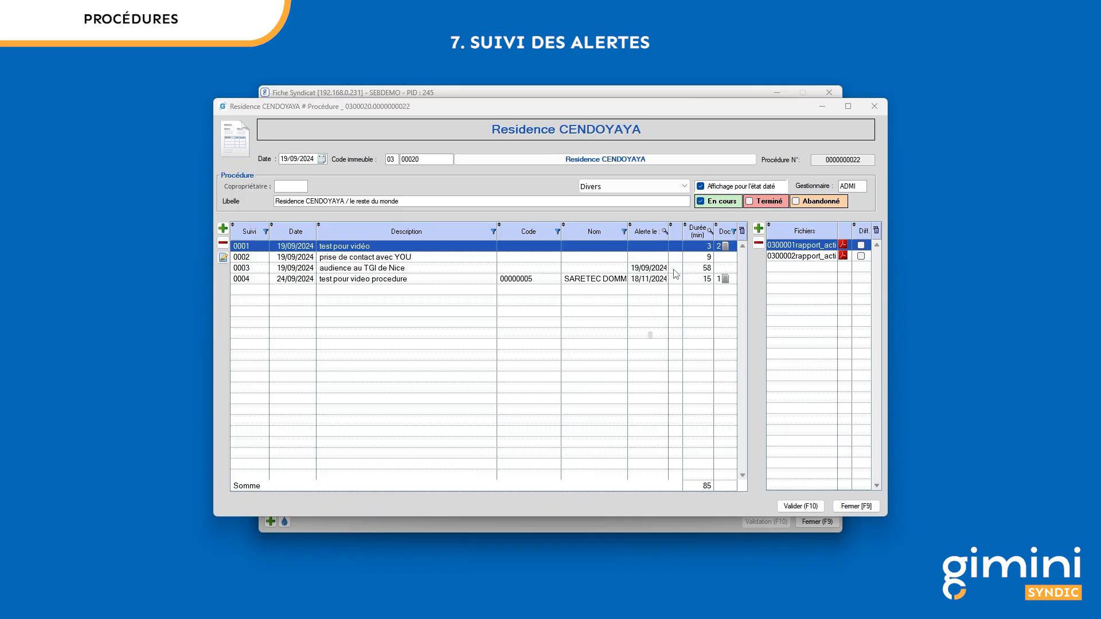
Step: Close the procedure and the procedures list, and check the two procedure alerts in the syndicate record
left_click(854, 507)
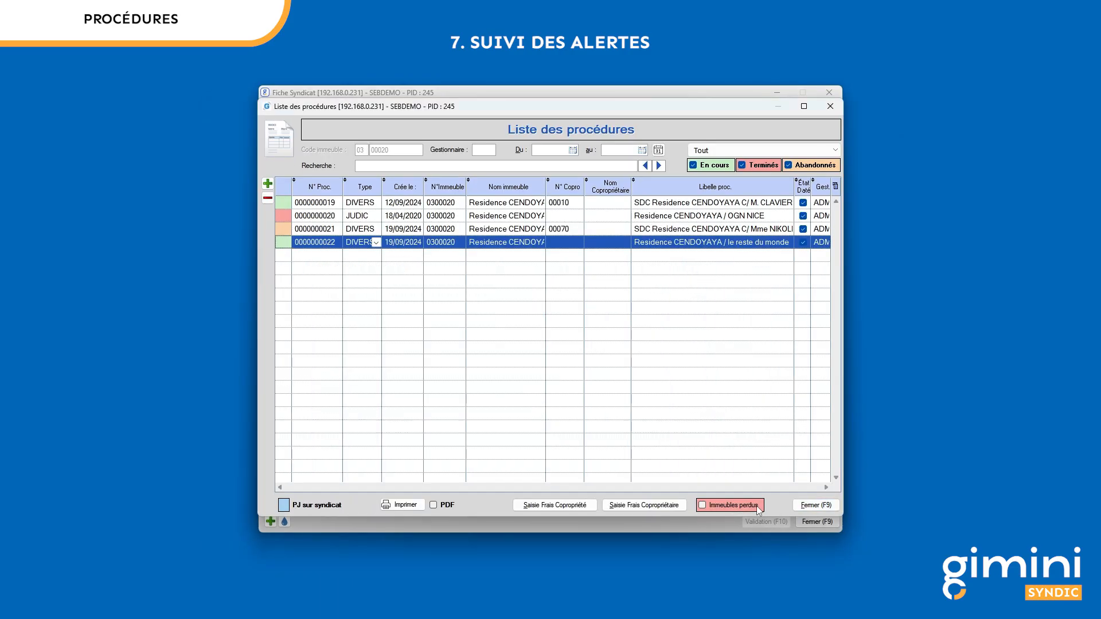
left_click(816, 505)
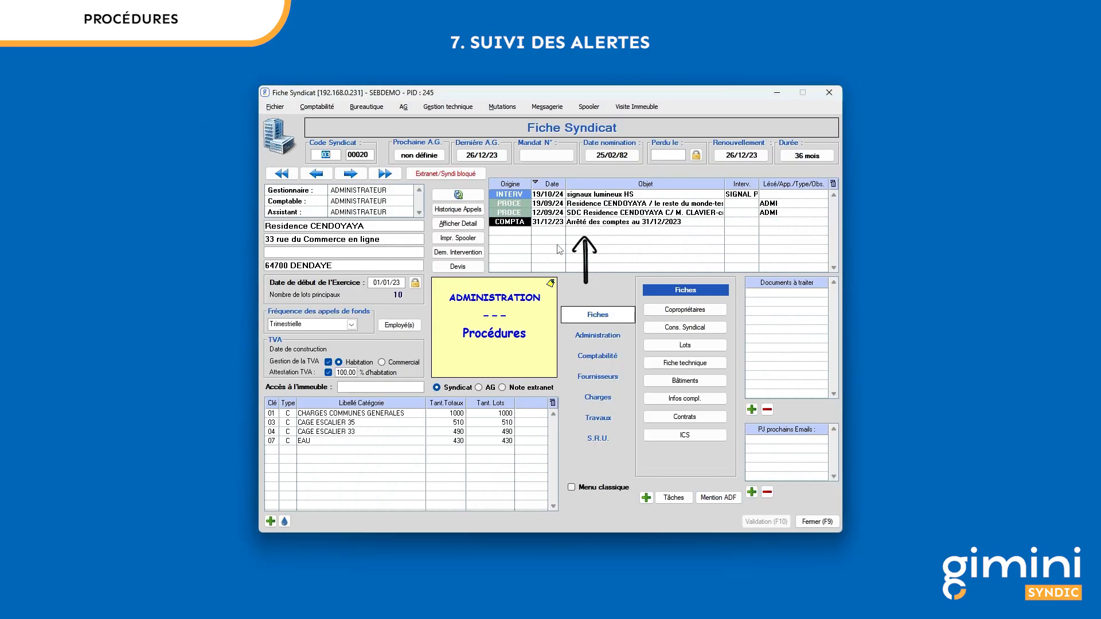
left_click(566, 212)
left_click(565, 204)
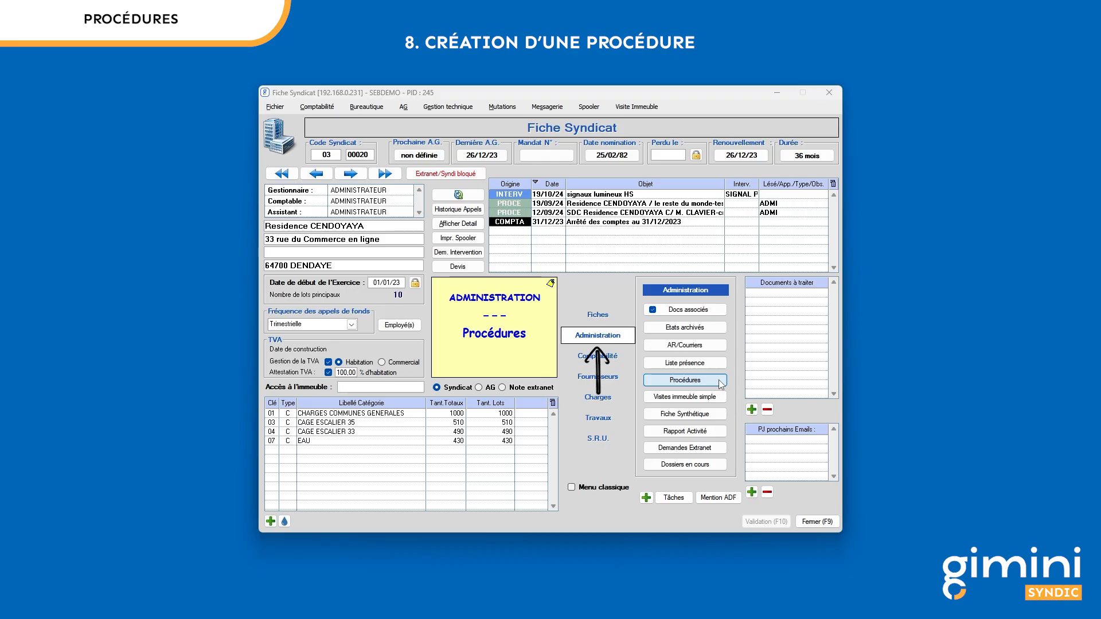
Step: Create a new procedure dated 24/09/2024 for the building Residence DU PARC BELLA
left_click(719, 381)
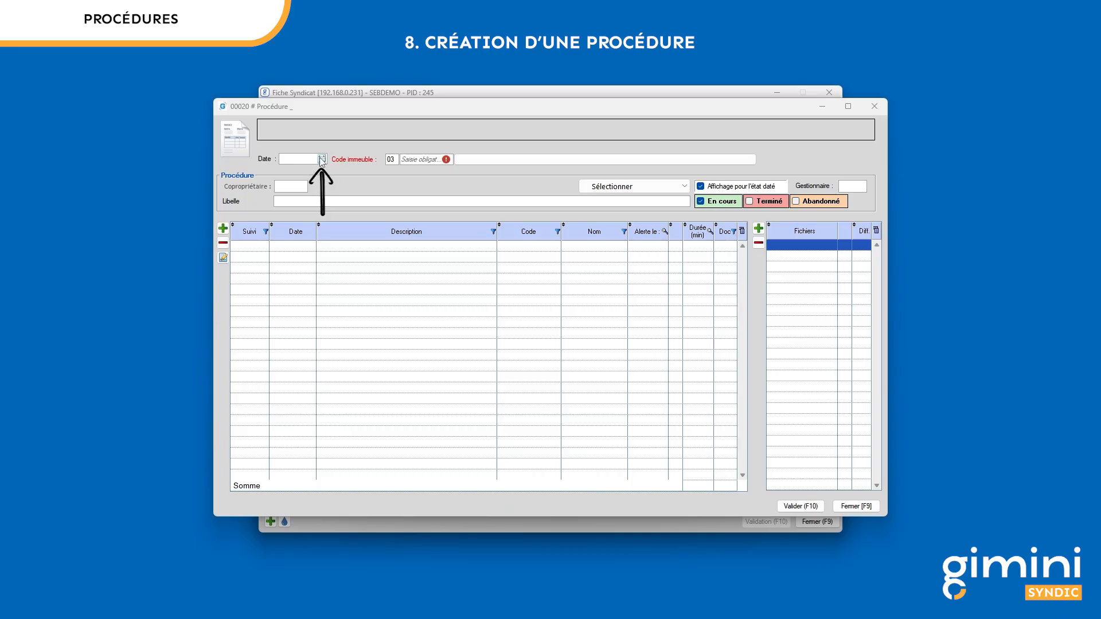
left_click(321, 160)
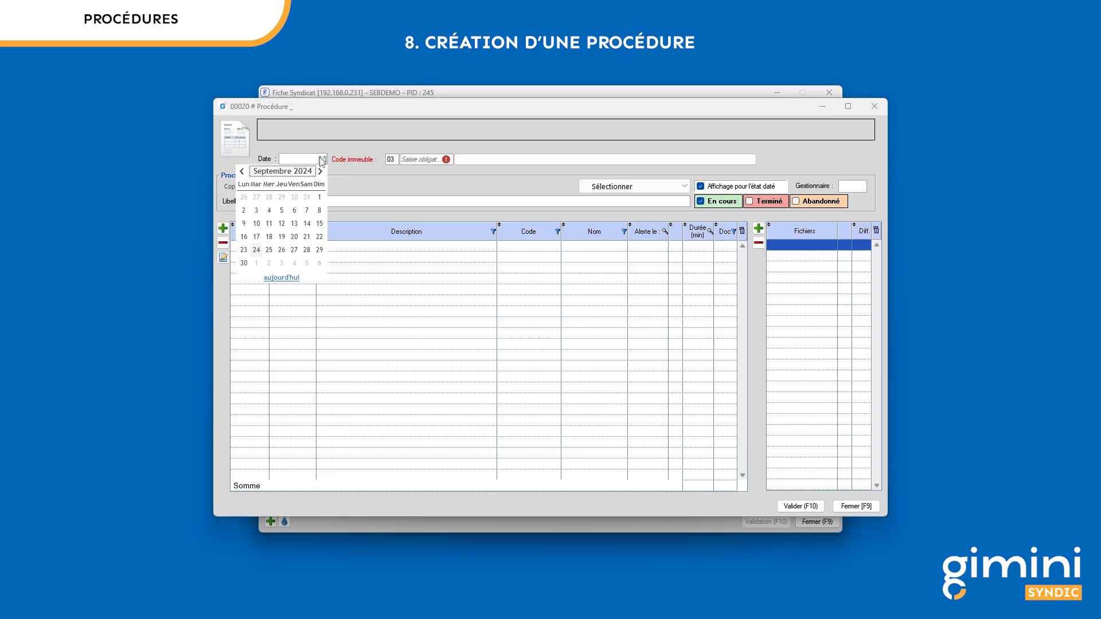
left_click(257, 250)
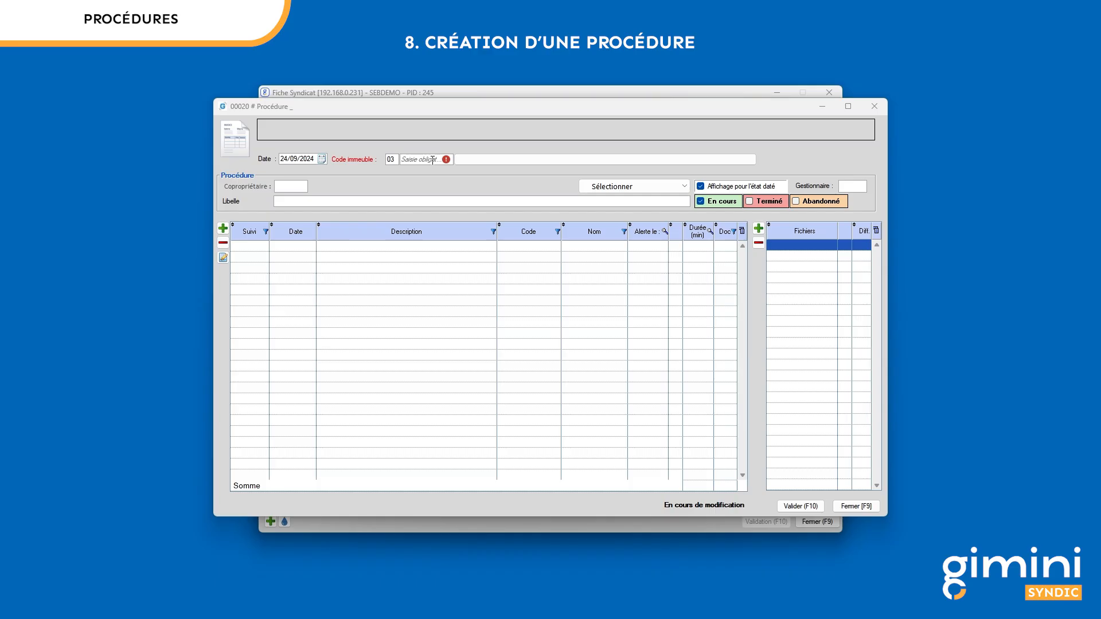
double_click(429, 160)
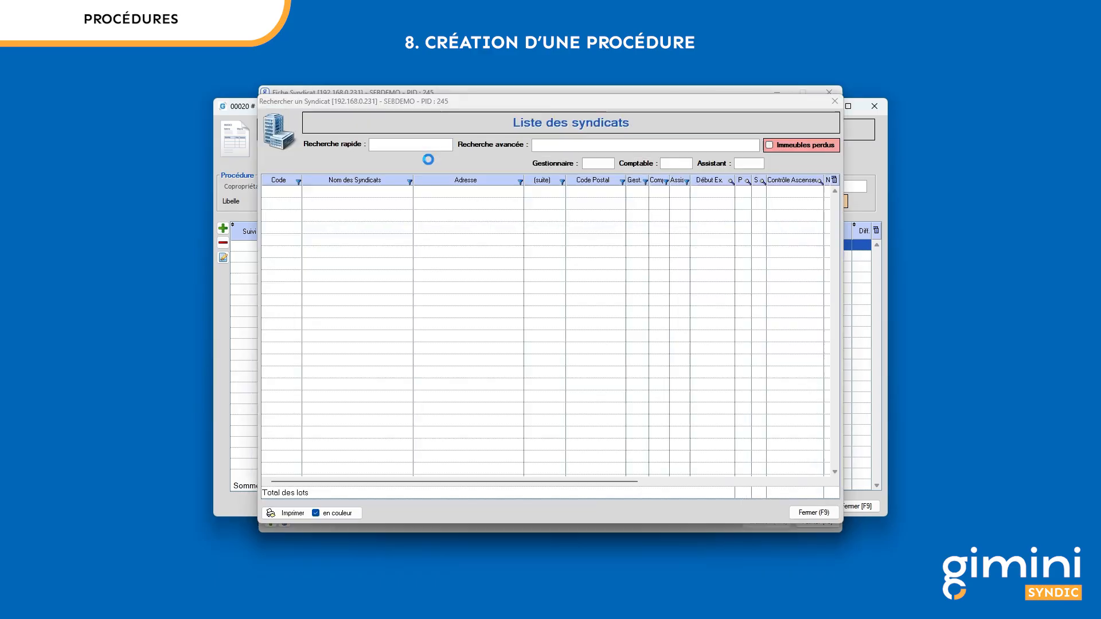
double_click(398, 193)
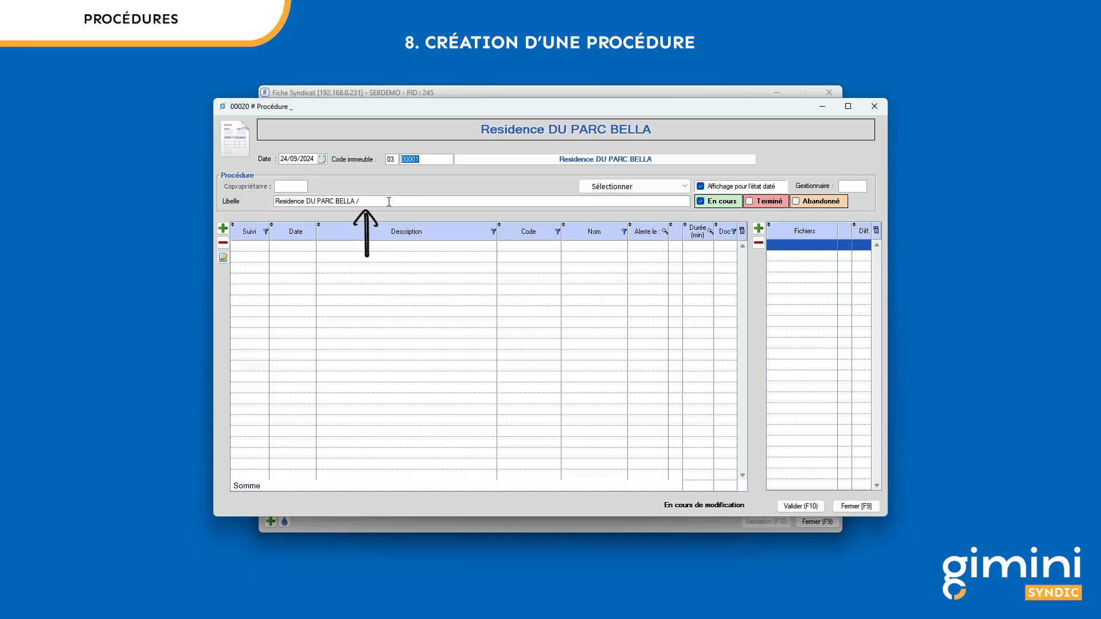
Step: Assign the first listed co-owner marked as a syndical council member to the procedure
double_click(301, 185)
double_click(294, 186)
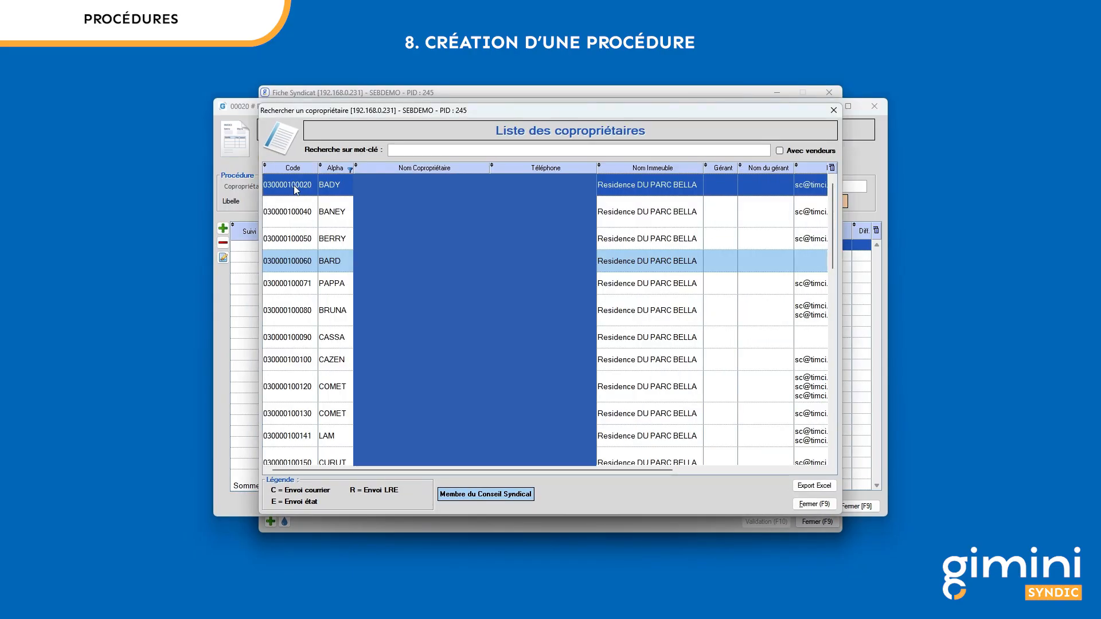
double_click(448, 262)
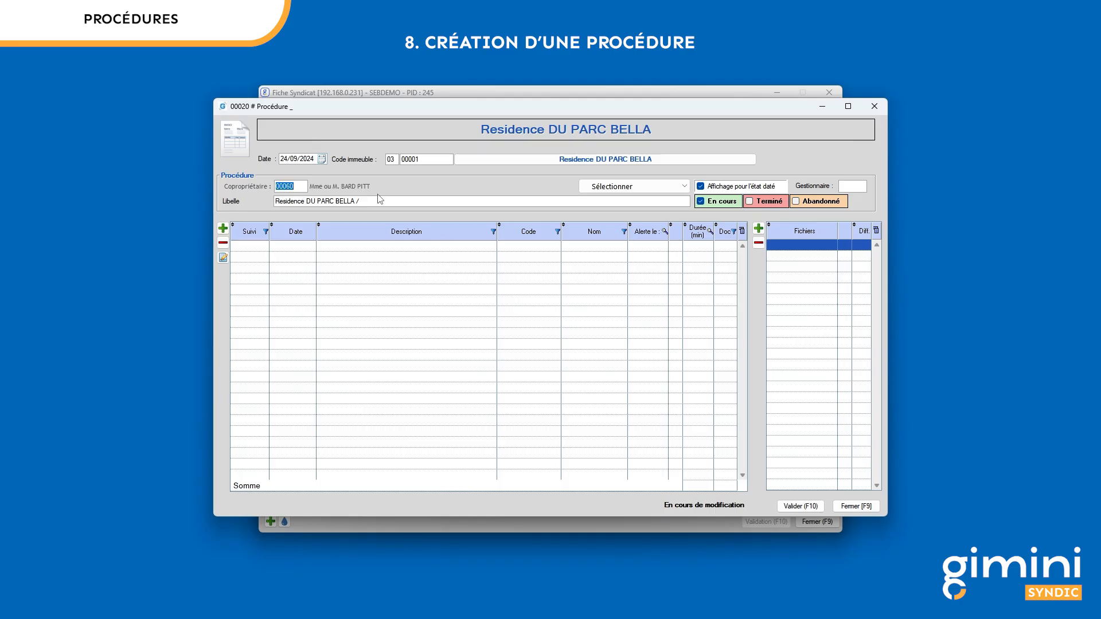
Step: Set the procedure type to Recouvrement de charges and open the procedure's label for editing
left_click(685, 185)
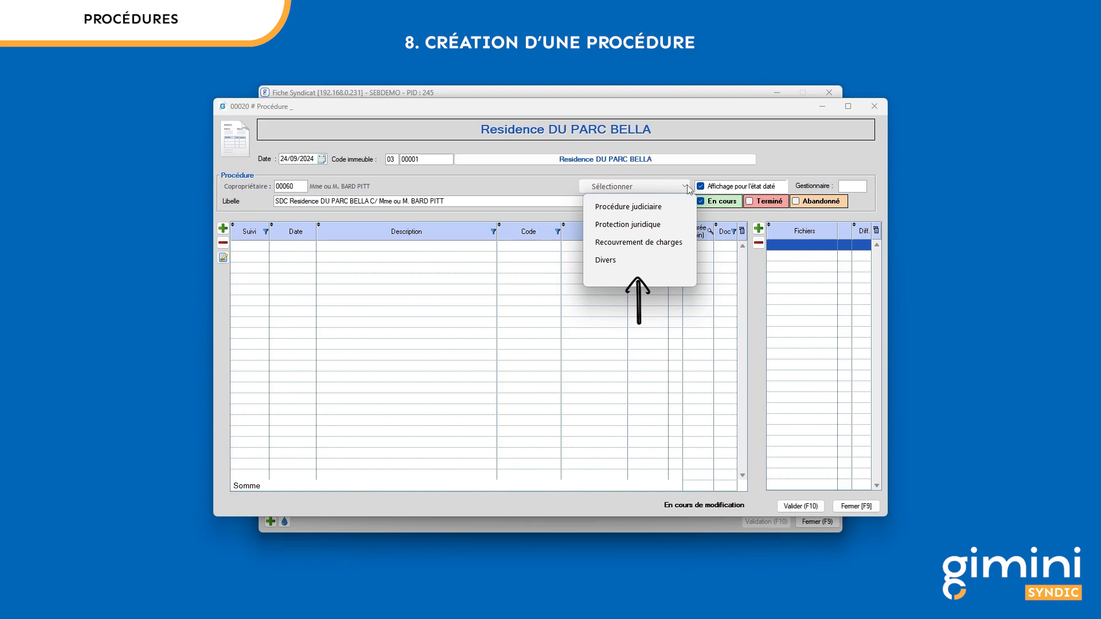
left_click(674, 244)
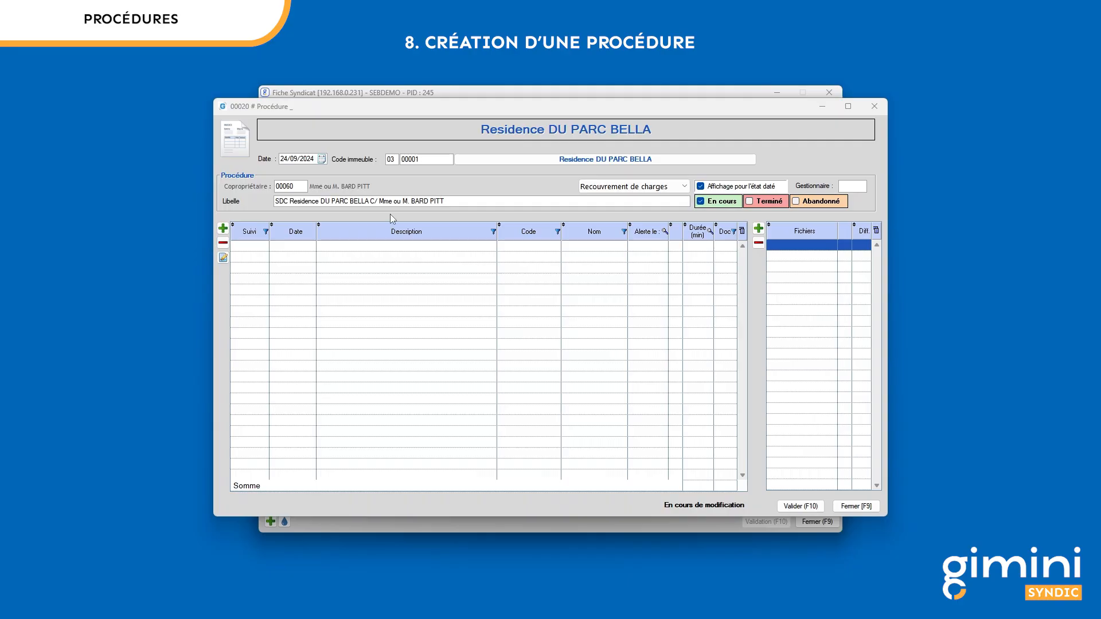
left_click(453, 202)
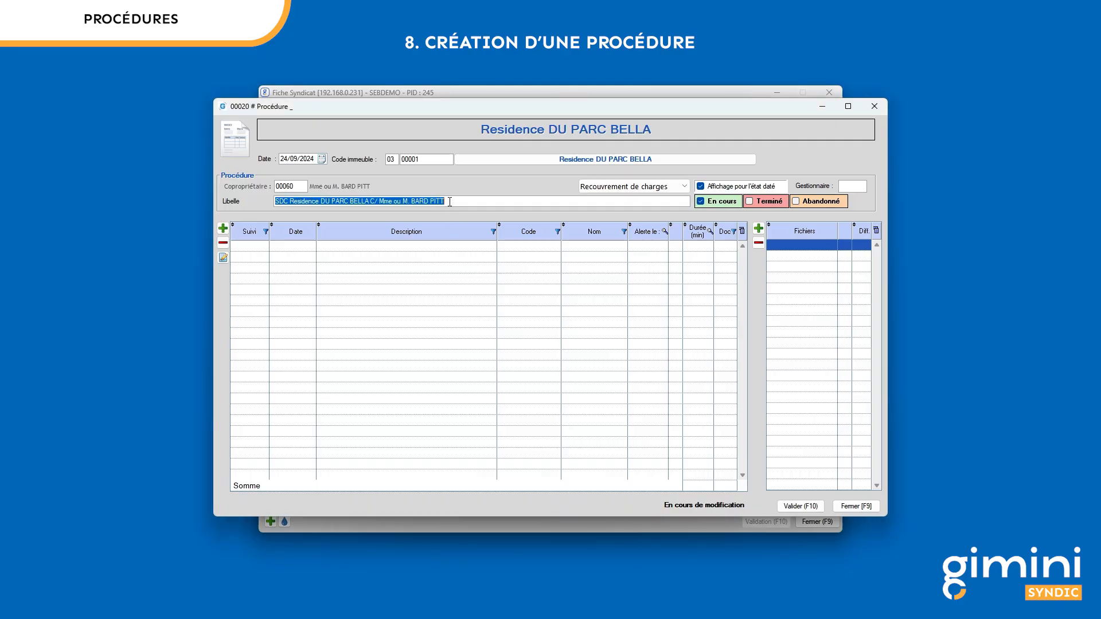
left_click(448, 201)
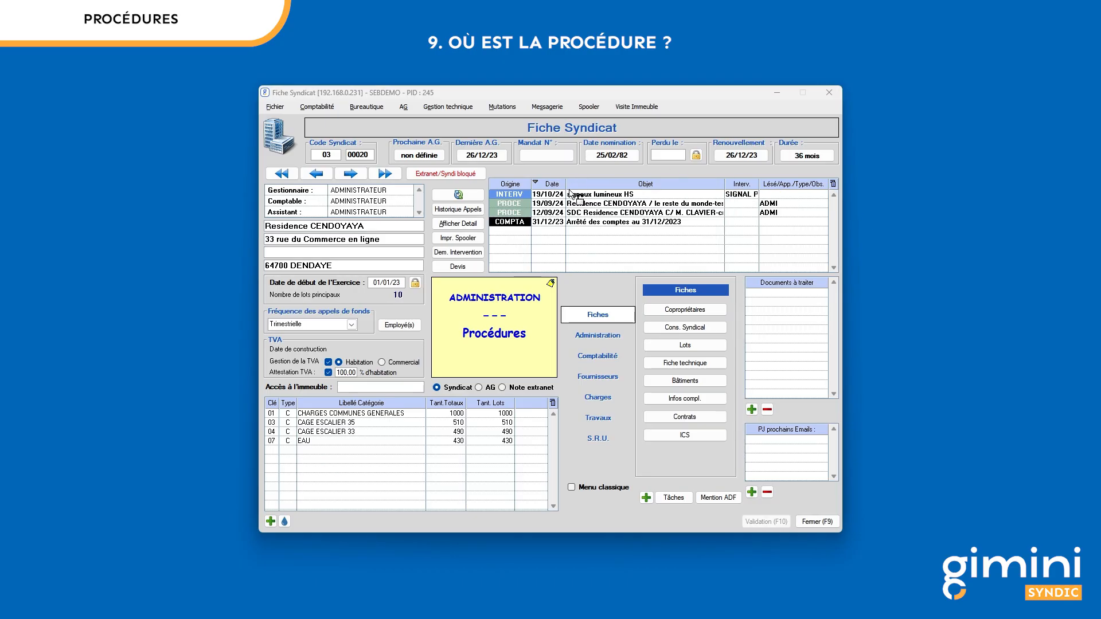
Step: Load syndicate 00001 in the syndicate record and check the alert of the procedure dated 24/09/24
left_click(368, 154)
type("1")
key("Return")
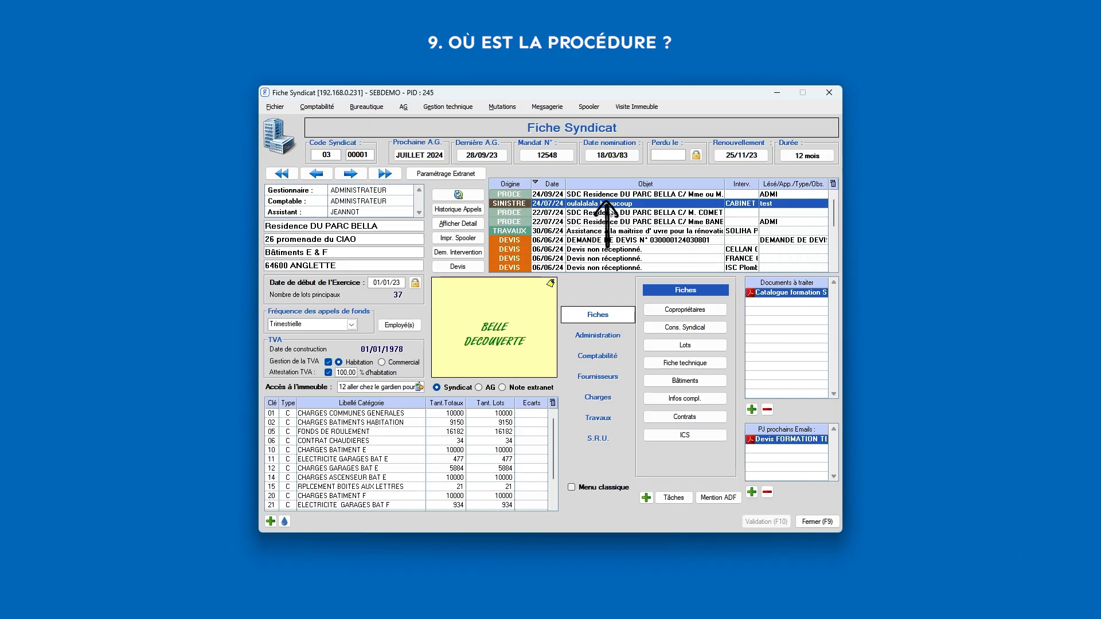
mouse_move(663, 198)
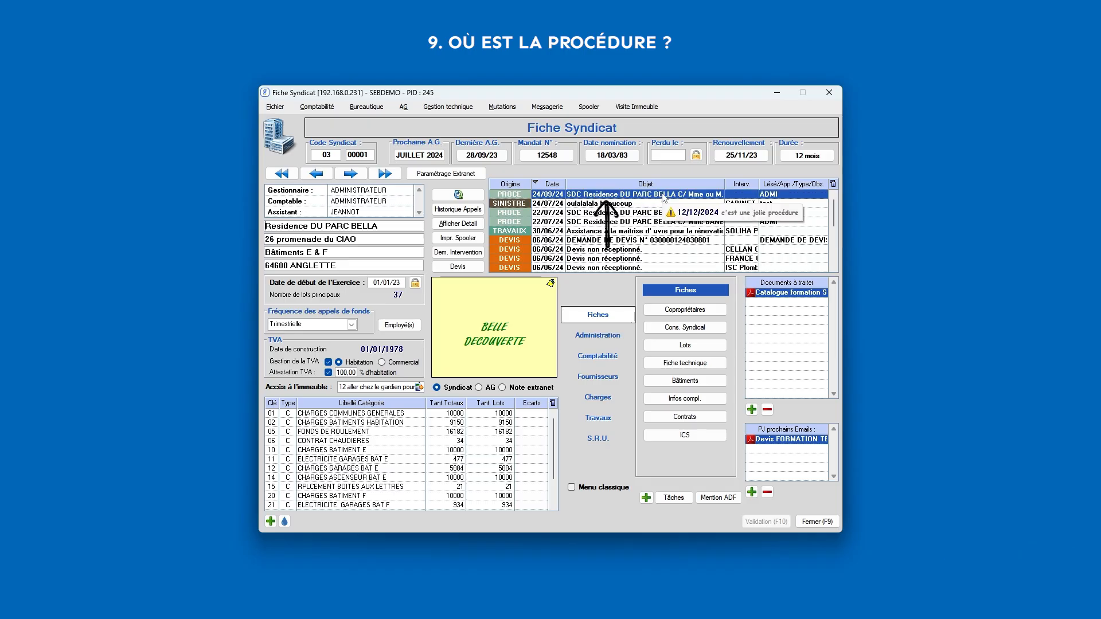